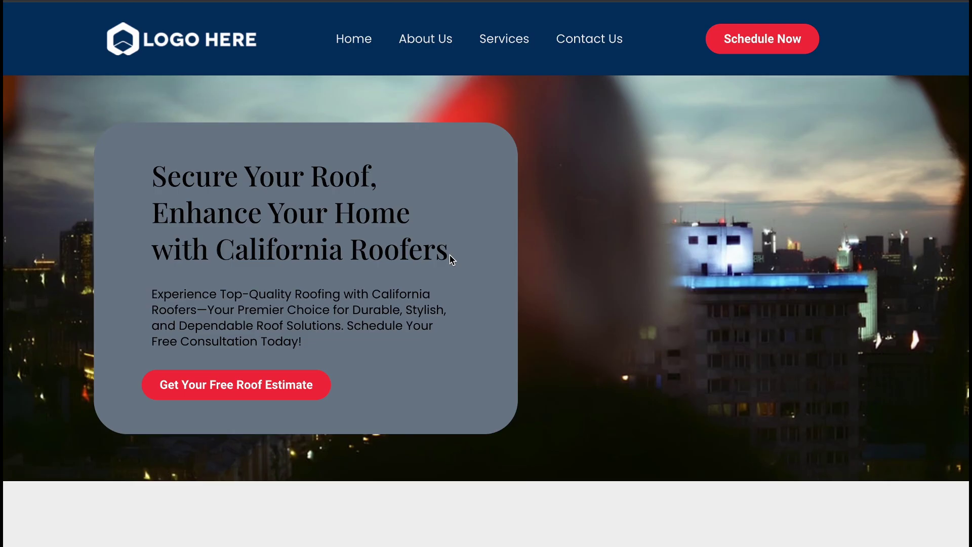
Scroll the California Roofers page past services and testimonials, then select the FAQs heading text.
{"action": "scroll", "coordinate": [453, 259], "scroll_direction": "down", "scroll_amount": 8}
{"action": "scroll", "coordinate": [556, 120], "scroll_direction": "down", "scroll_amount": 5}
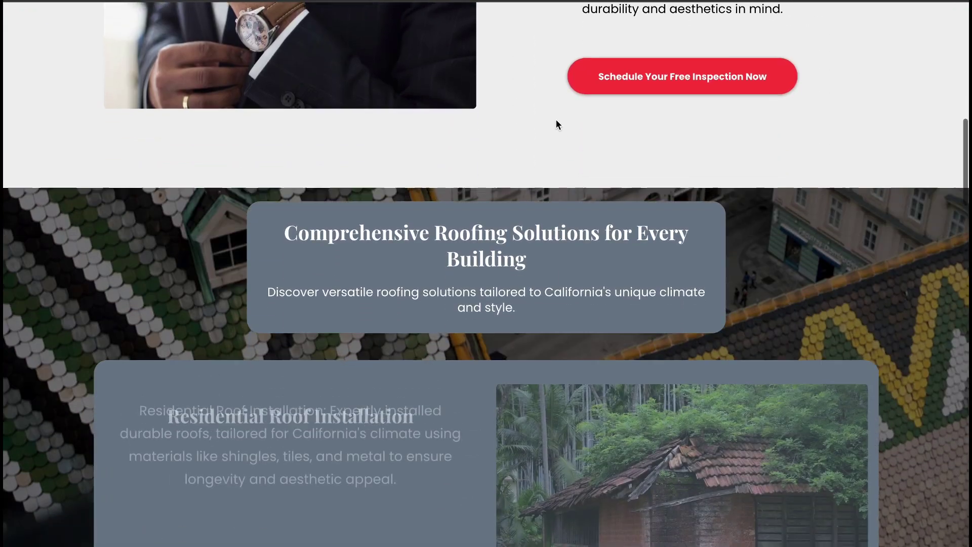
{"action": "scroll", "coordinate": [556, 120], "scroll_direction": "down", "scroll_amount": 3}
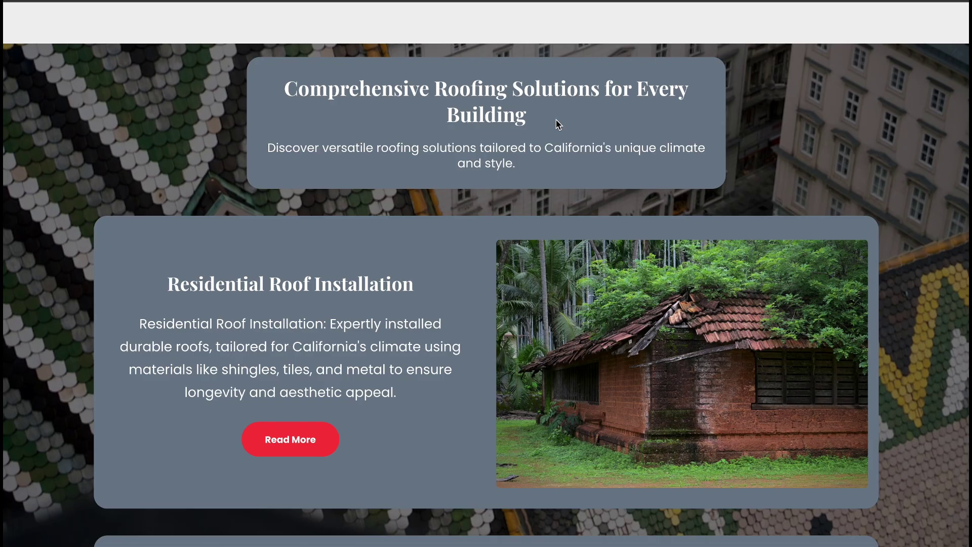
{"action": "scroll", "coordinate": [556, 122], "scroll_direction": "down", "scroll_amount": 20}
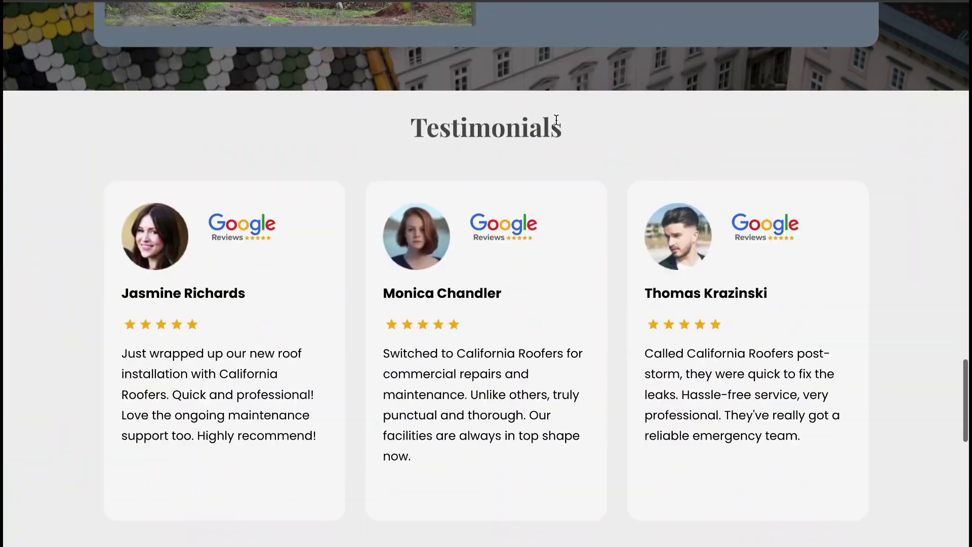
{"action": "scroll", "coordinate": [556, 120], "scroll_direction": "down", "scroll_amount": 8}
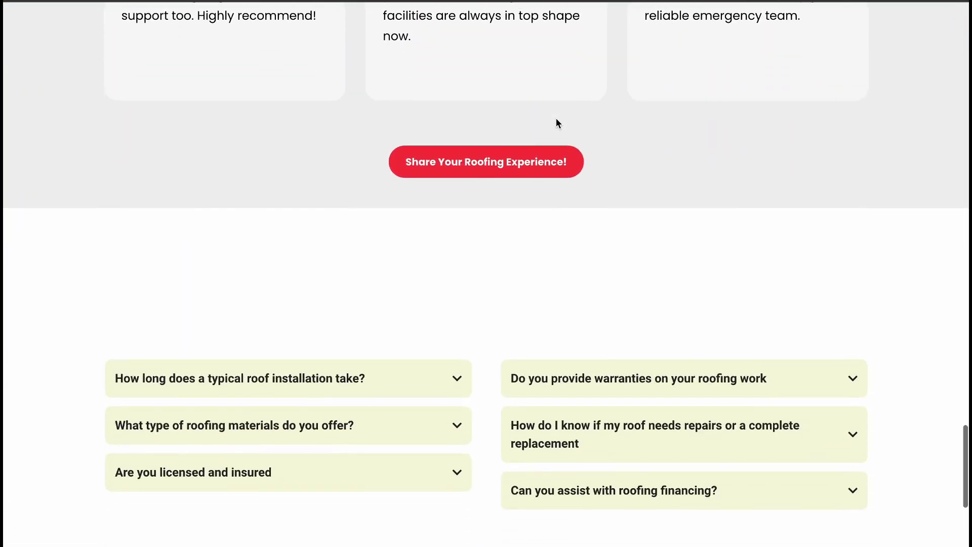
{"action": "scroll", "coordinate": [556, 123], "scroll_direction": "down", "scroll_amount": 3}
{"action": "double_click", "coordinate": [480, 111]}
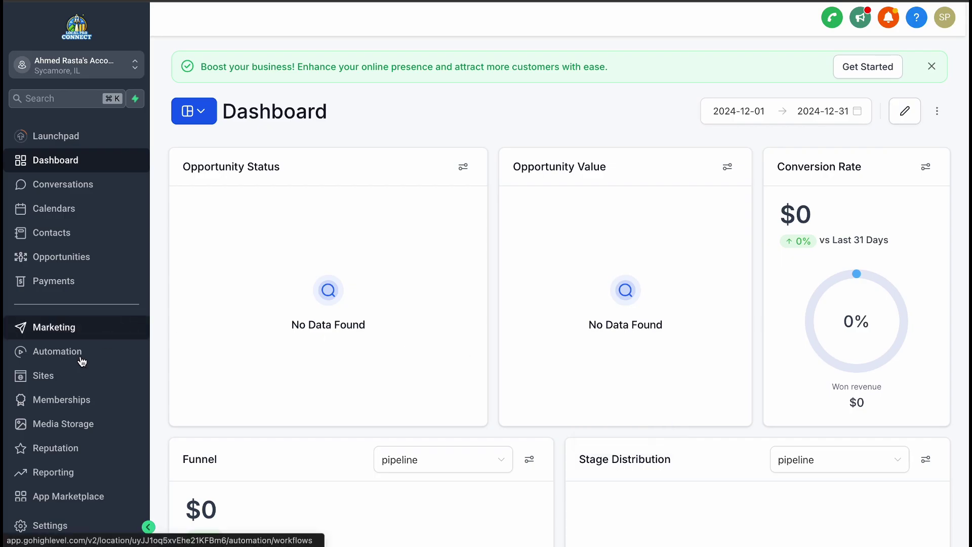
Create a new funnel under Sites > Funnels using Funnel AI instead of a template.
{"action": "left_click", "coordinate": [53, 381]}
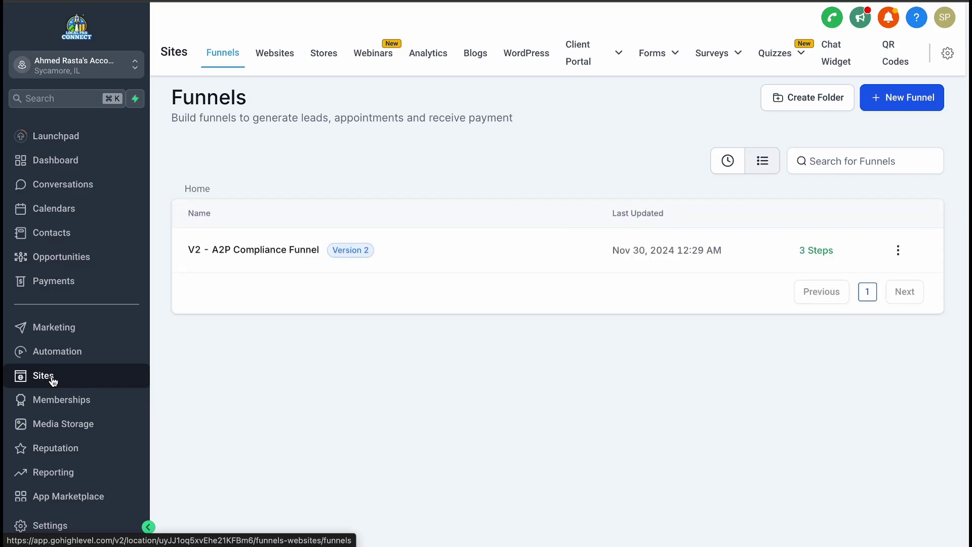
{"action": "left_click", "coordinate": [899, 101]}
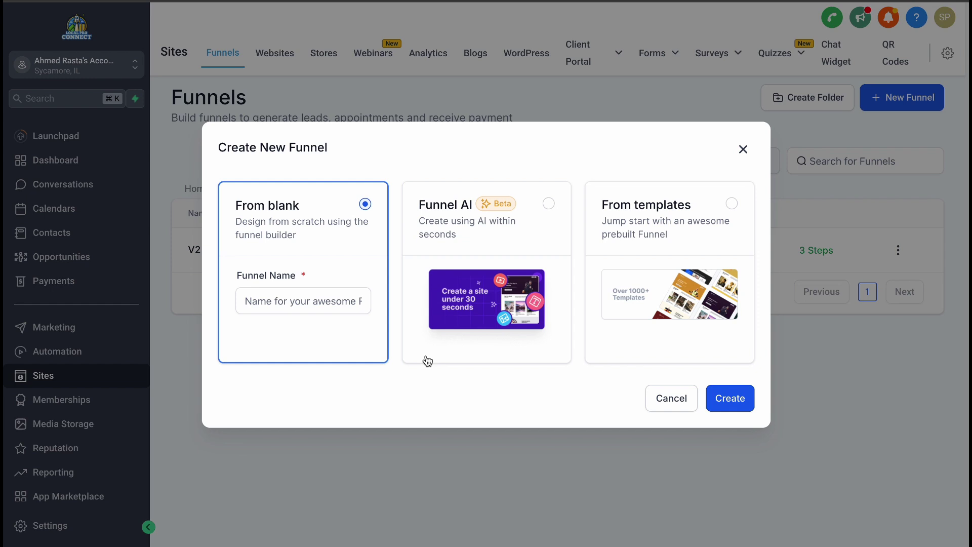
{"action": "left_click", "coordinate": [641, 301]}
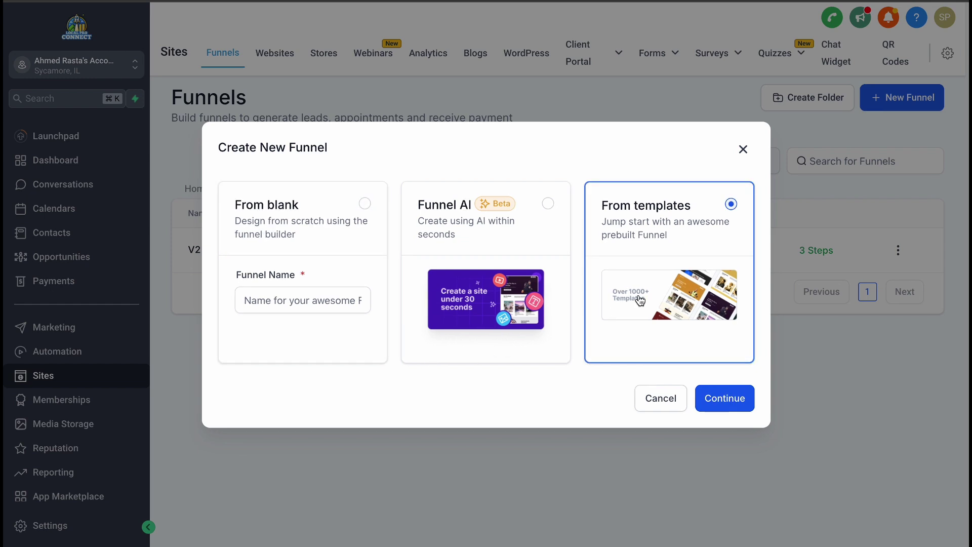
{"action": "left_click", "coordinate": [471, 246]}
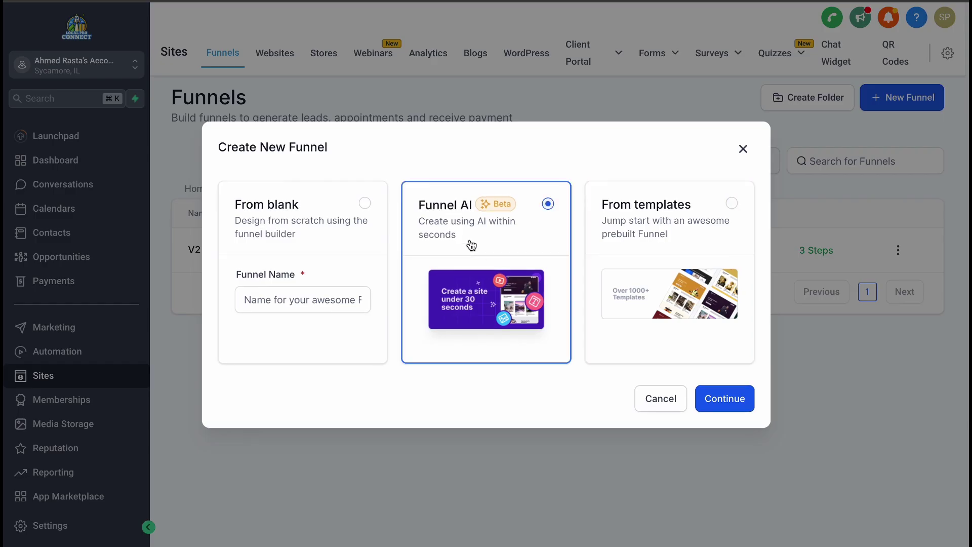
{"action": "left_click", "coordinate": [737, 408]}
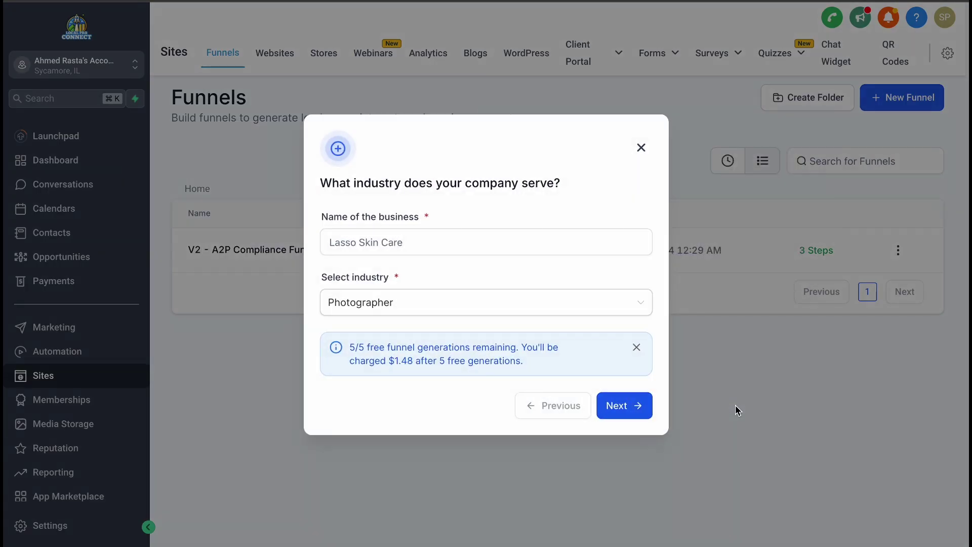
Enter business name 'California Roofers', choose Roofing Contractor as the industry, and continue.
{"action": "left_click", "coordinate": [420, 241]}
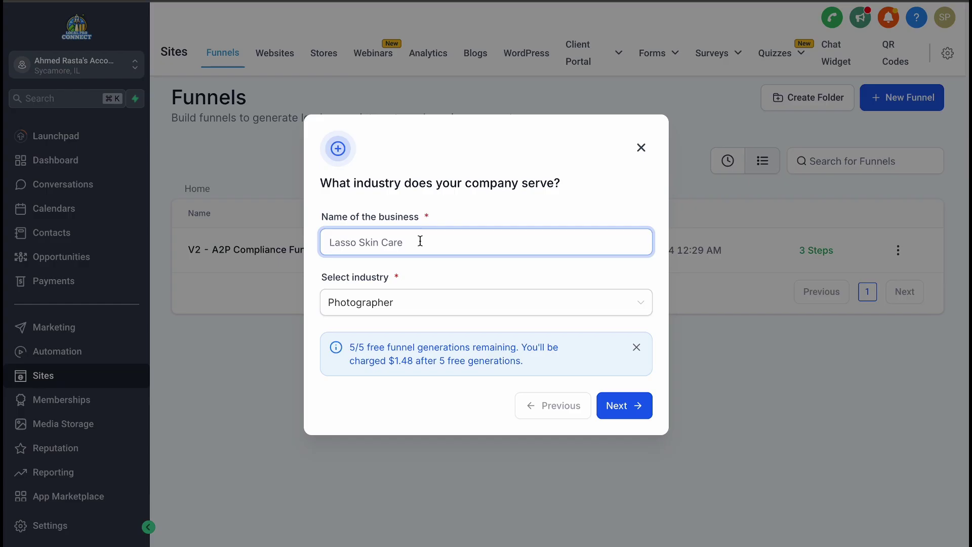
{"action": "type", "text": "California Roofers"}
{"action": "left_click", "coordinate": [409, 305]}
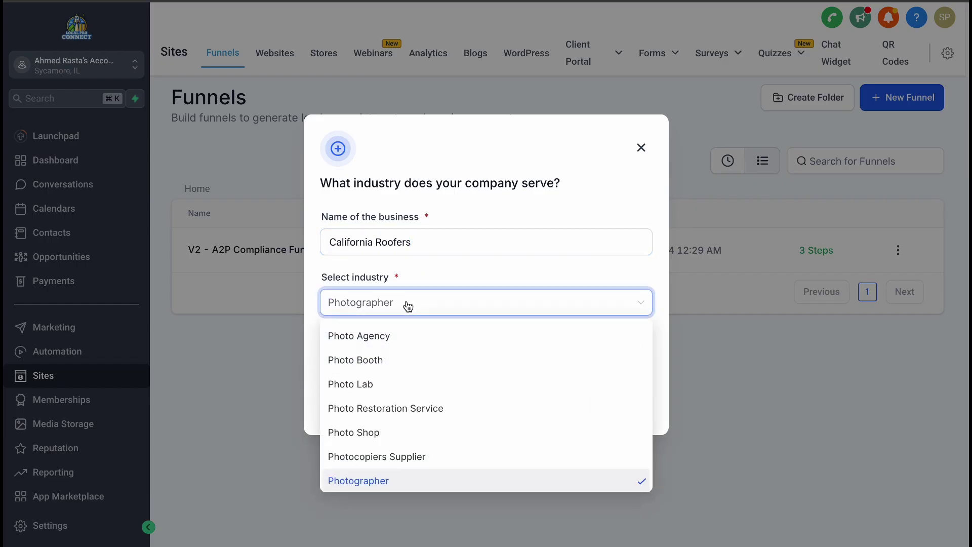
{"action": "type", "text": "roofer"}
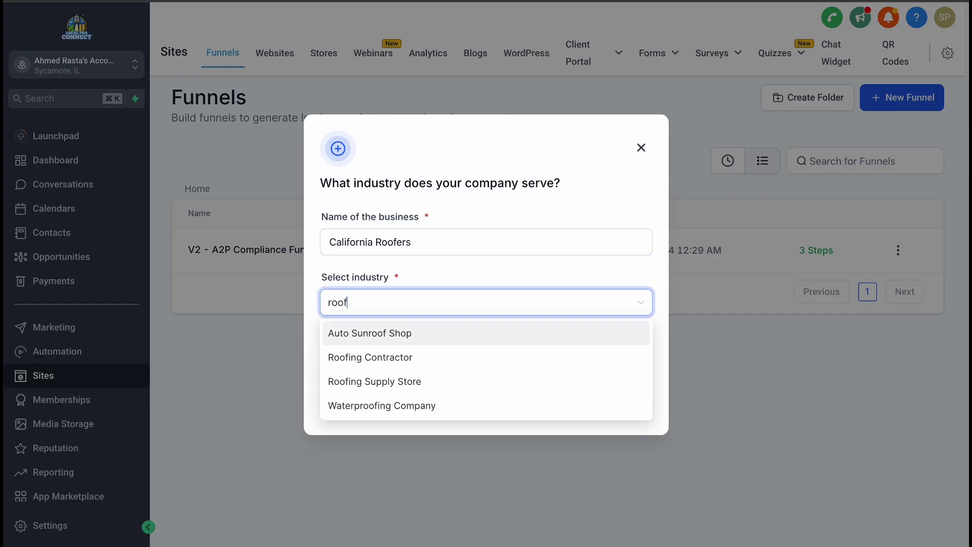
{"action": "key", "text": "BackSpace"}
{"action": "key", "text": "BackSpace"}
{"action": "key", "text": "Down"}
{"action": "key", "text": "Down"}
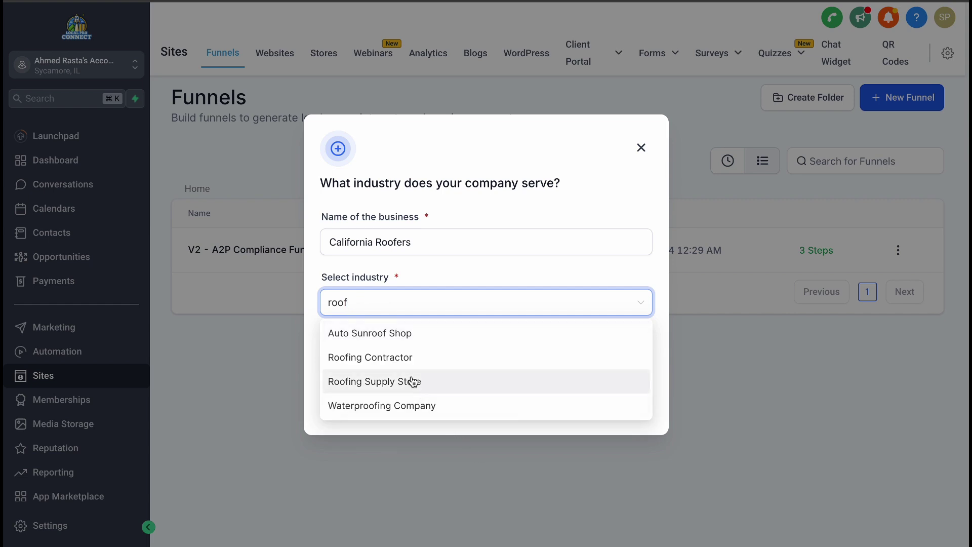
{"action": "left_click", "coordinate": [398, 362]}
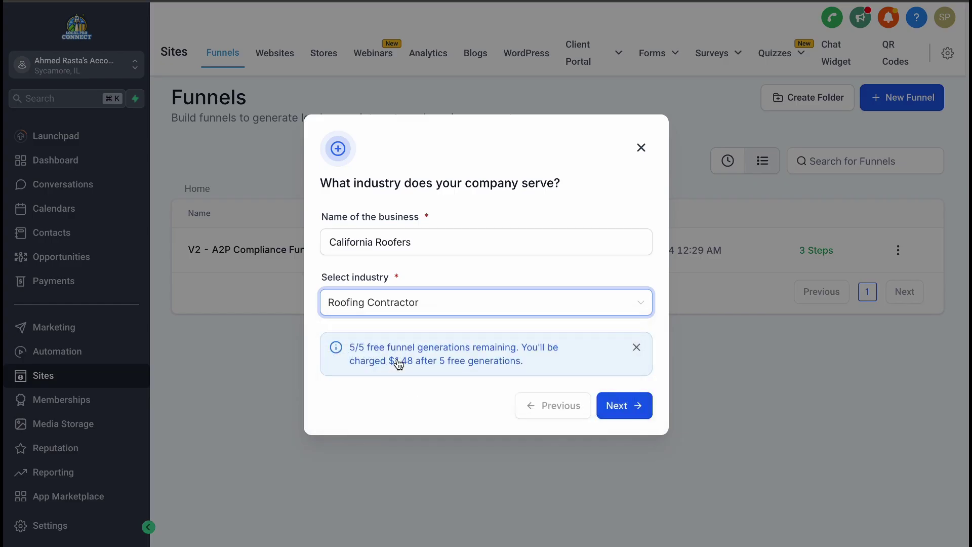
{"action": "left_click", "coordinate": [612, 416]}
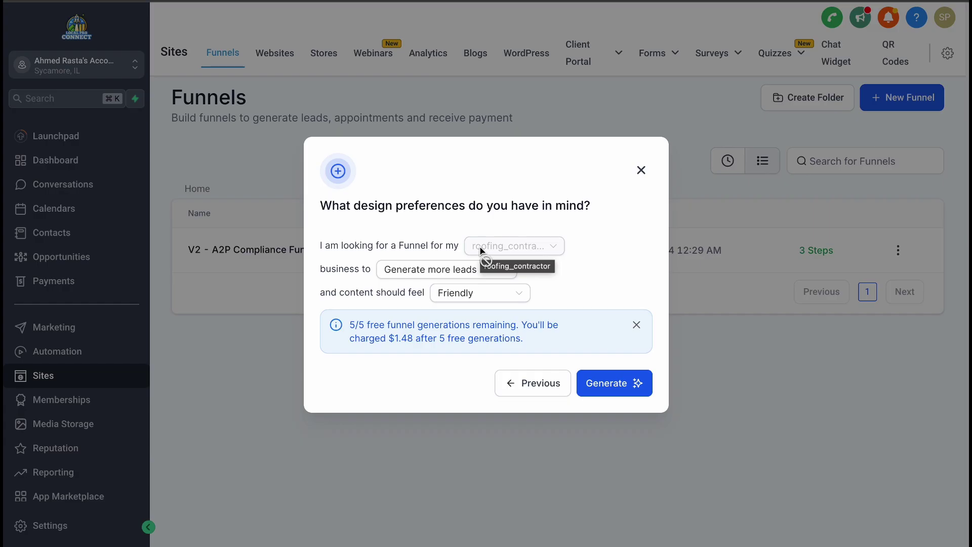
Choose Get more appointments as the business goal and keep the content tone Friendly.
{"action": "left_click", "coordinate": [428, 272]}
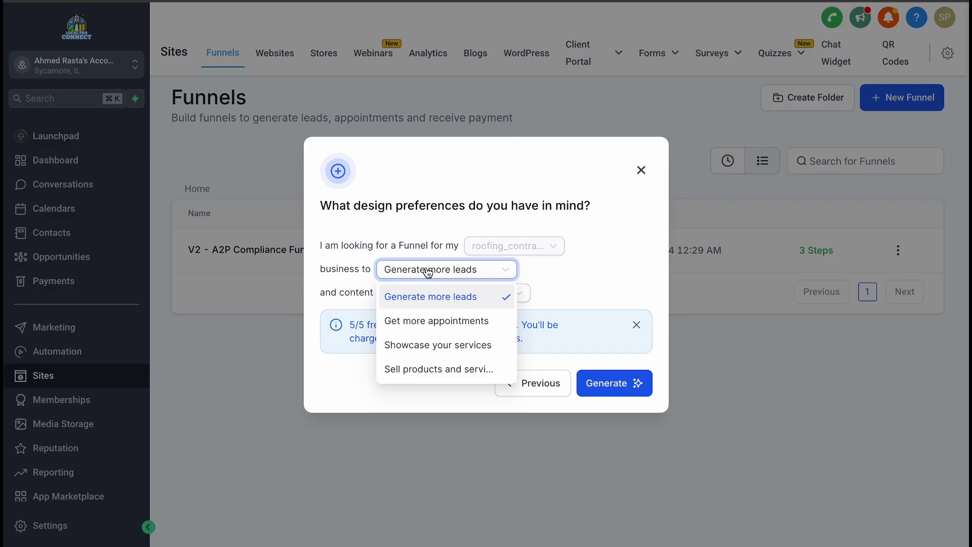
{"action": "left_click", "coordinate": [428, 321]}
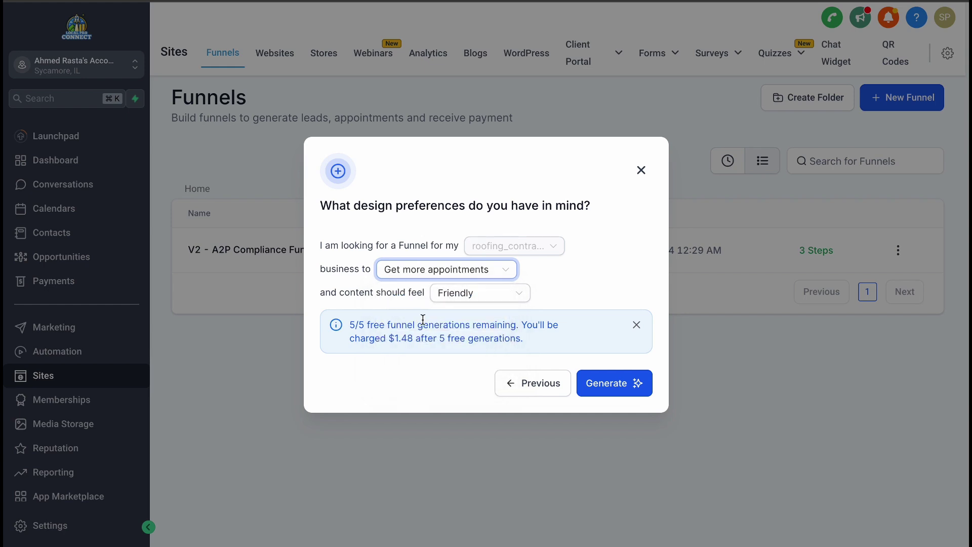
{"action": "left_click", "coordinate": [452, 302]}
{"action": "left_click", "coordinate": [454, 302]}
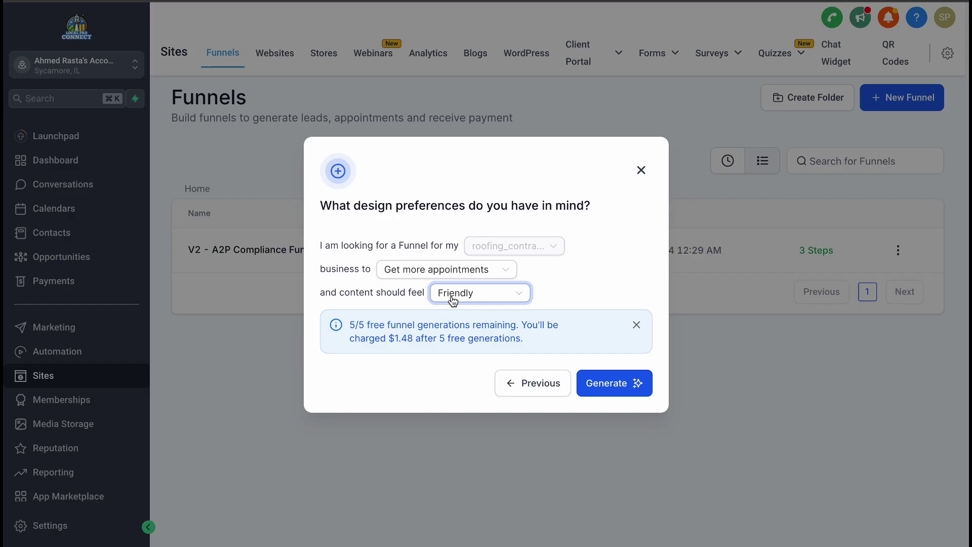
{"action": "left_click", "coordinate": [454, 303]}
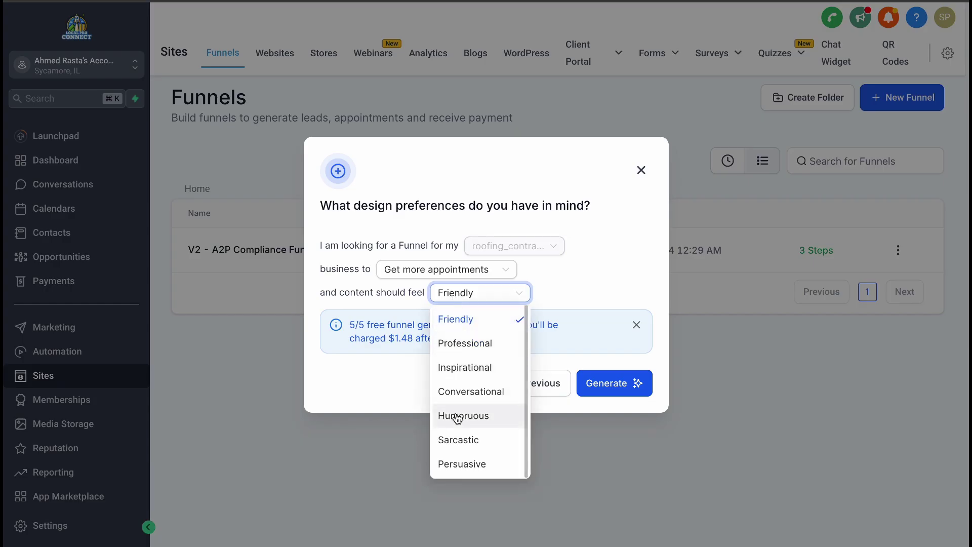
{"action": "left_click", "coordinate": [413, 350]}
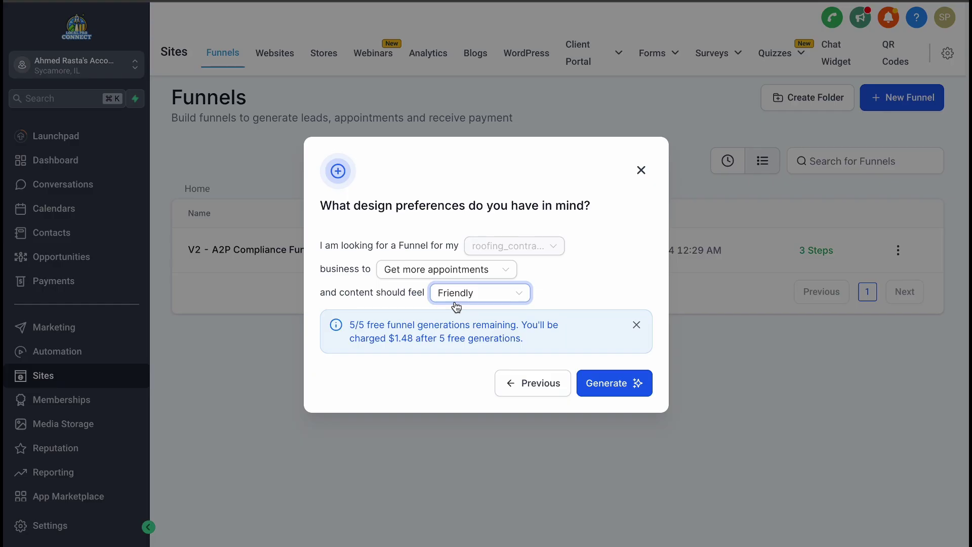
Generate the AI funnel pages and scroll the canvas through service cards, Testimonials and FAQs.
{"action": "left_click", "coordinate": [620, 386]}
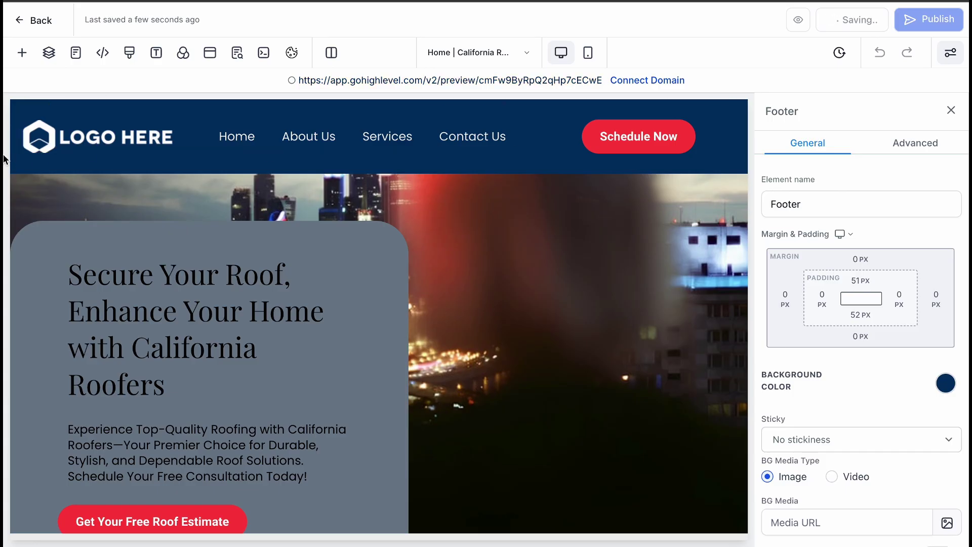
{"action": "scroll", "coordinate": [440, 279], "scroll_direction": "down", "scroll_amount": 6}
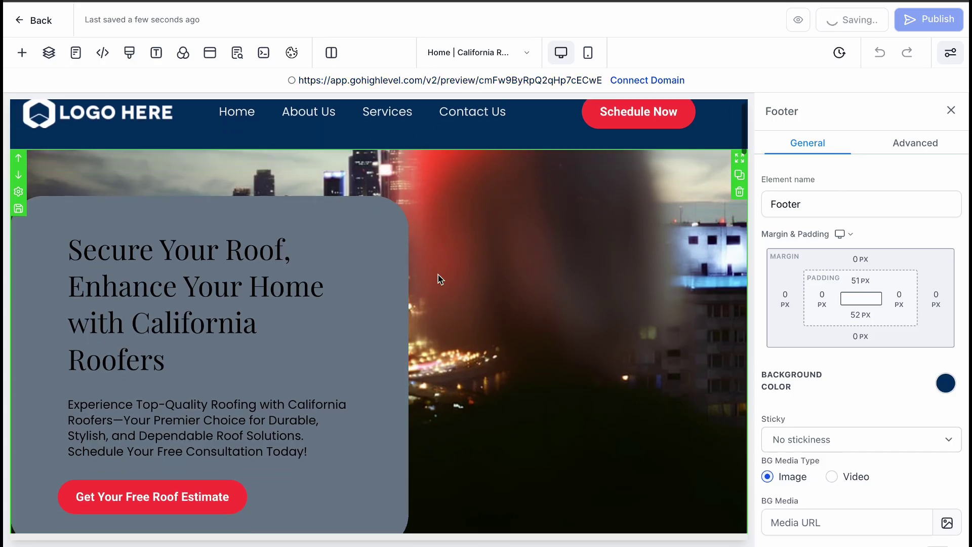
{"action": "scroll", "coordinate": [438, 276], "scroll_direction": "down", "scroll_amount": 10}
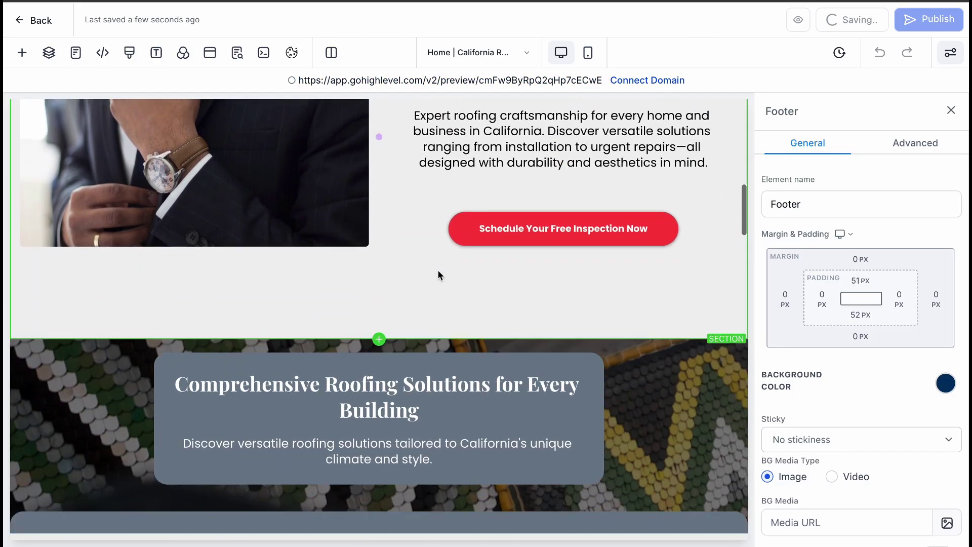
{"action": "scroll", "coordinate": [439, 271], "scroll_direction": "down", "scroll_amount": 15}
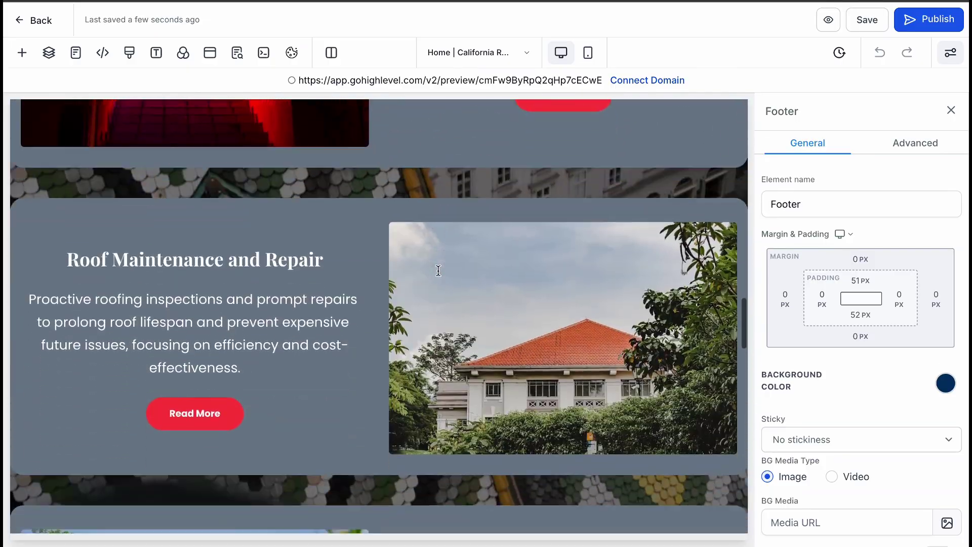
{"action": "scroll", "coordinate": [439, 271], "scroll_direction": "down", "scroll_amount": 3}
{"action": "scroll", "coordinate": [438, 271], "scroll_direction": "up", "scroll_amount": 20}
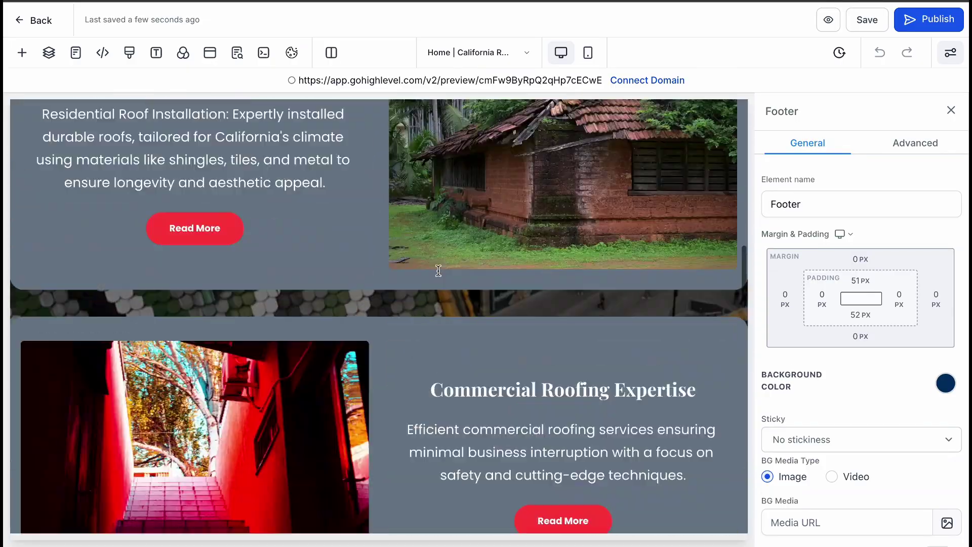
{"action": "scroll", "coordinate": [439, 271], "scroll_direction": "down", "scroll_amount": 2}
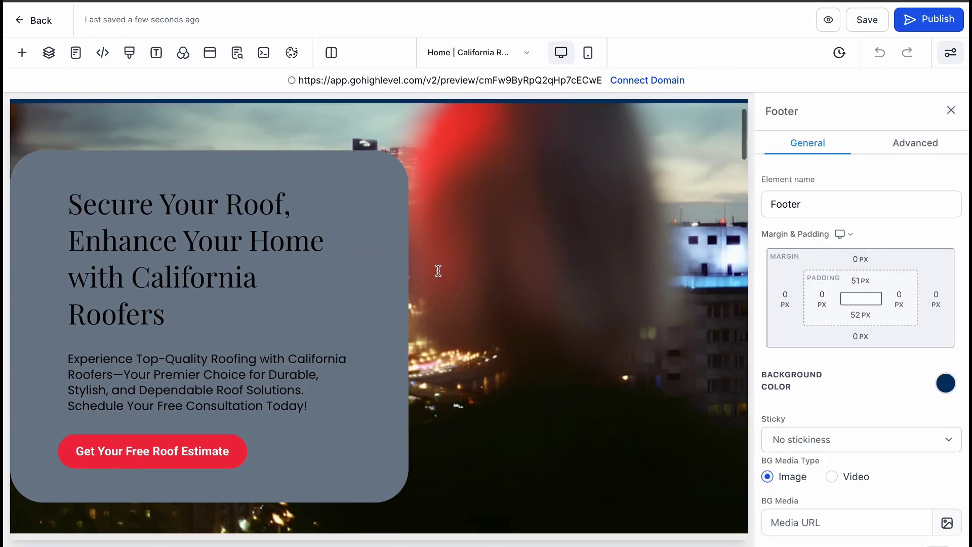
{"action": "scroll", "coordinate": [497, 243], "scroll_direction": "down", "scroll_amount": 15}
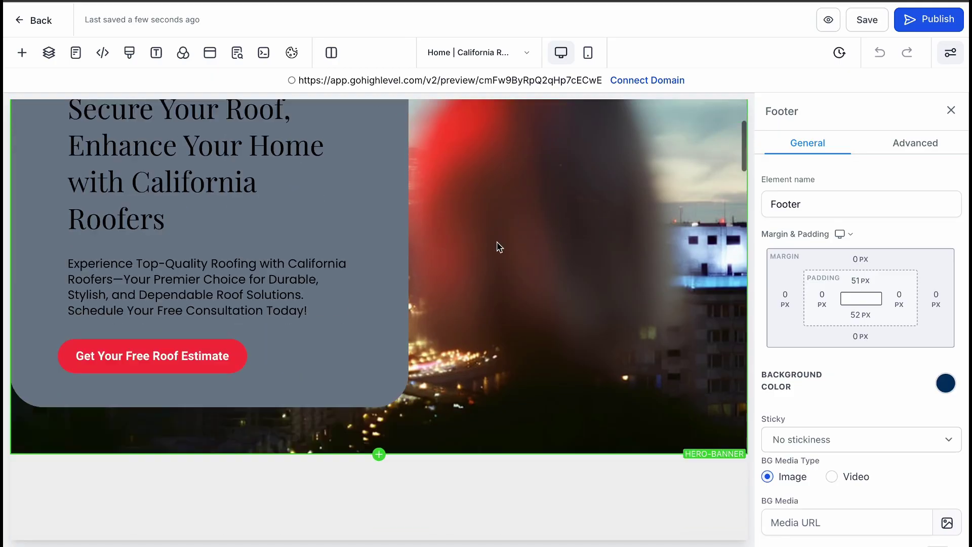
{"action": "scroll", "coordinate": [499, 246], "scroll_direction": "down", "scroll_amount": 20}
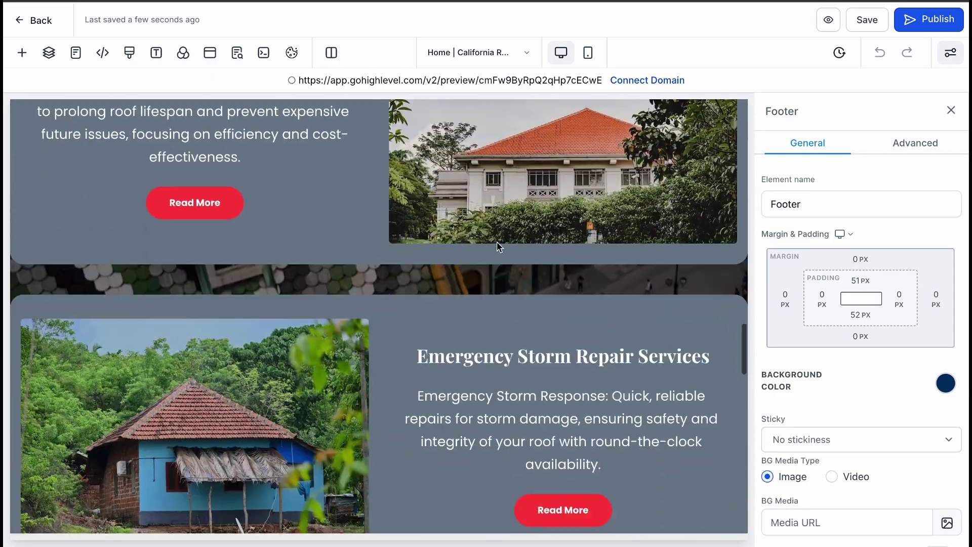
{"action": "scroll", "coordinate": [498, 246], "scroll_direction": "down", "scroll_amount": 5}
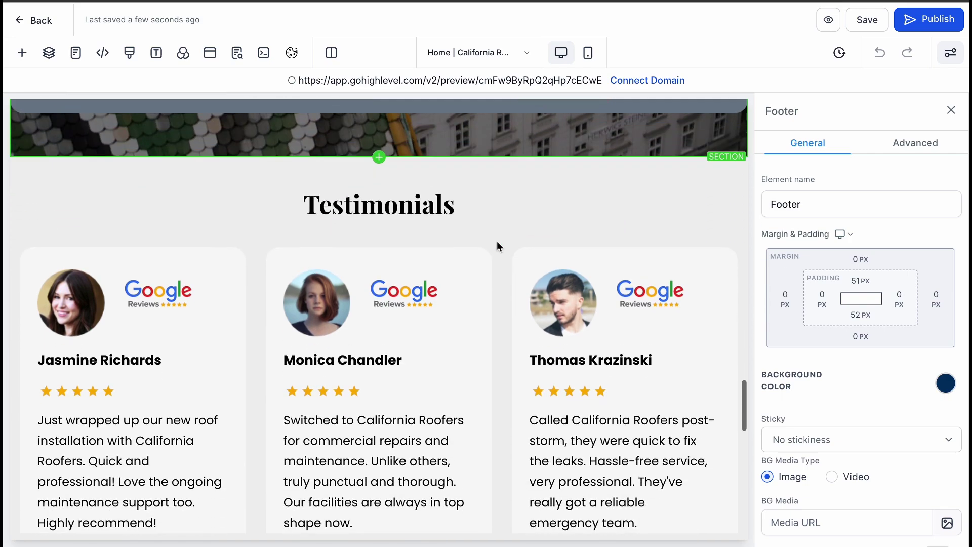
{"action": "scroll", "coordinate": [497, 242], "scroll_direction": "down", "scroll_amount": 10}
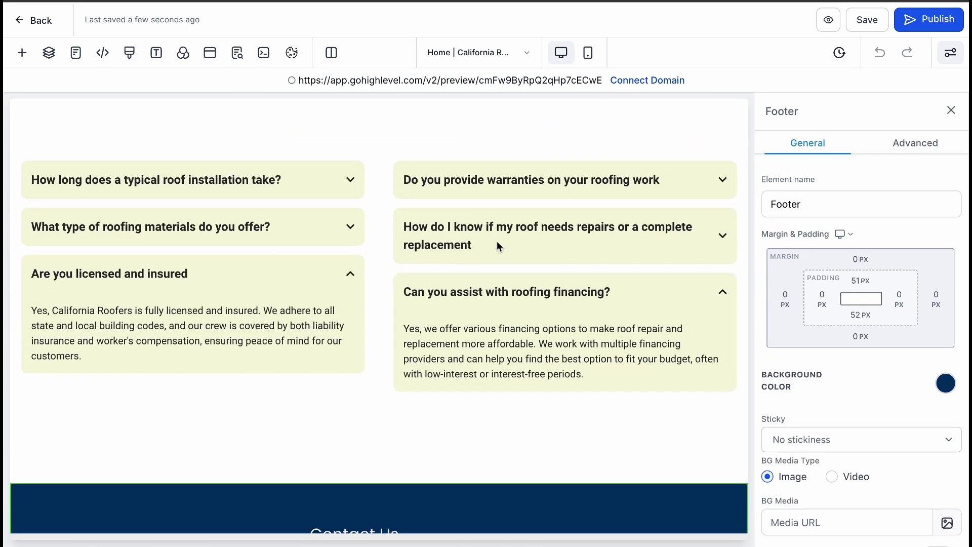
{"action": "scroll", "coordinate": [497, 241], "scroll_direction": "down", "scroll_amount": 1}
{"action": "scroll", "coordinate": [497, 241], "scroll_direction": "up", "scroll_amount": 4}
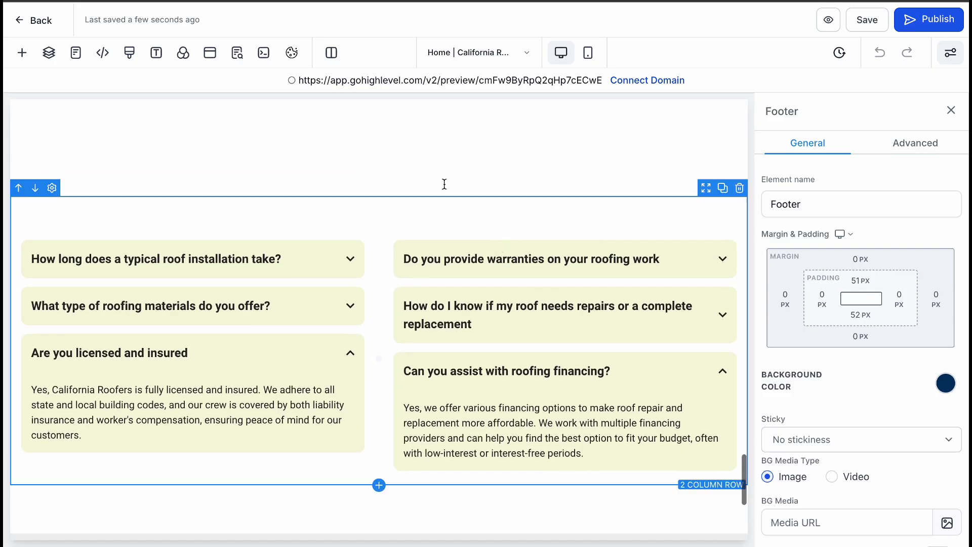
{"action": "left_click", "coordinate": [384, 148]}
{"action": "double_click", "coordinate": [384, 146]}
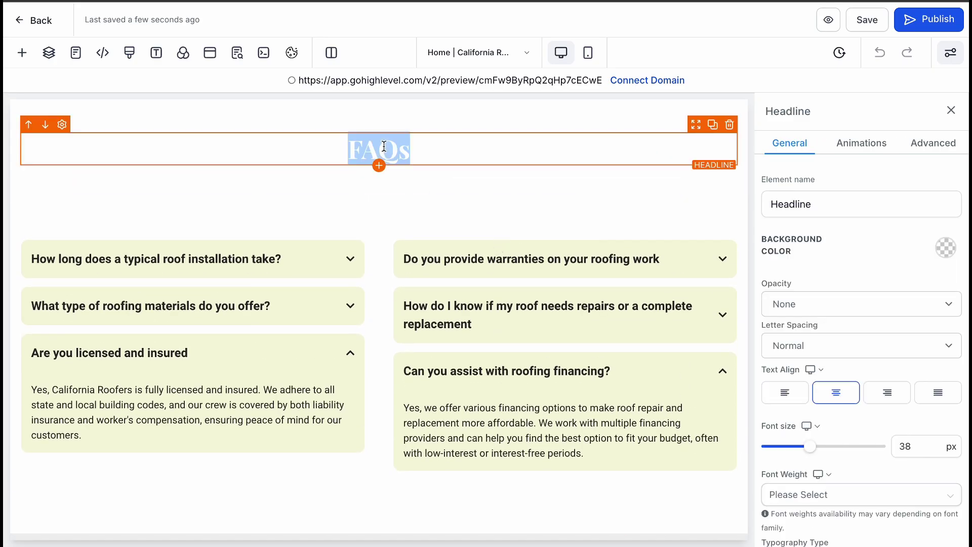
{"action": "left_click", "coordinate": [452, 148]}
{"action": "scroll", "coordinate": [452, 148], "scroll_direction": "down", "scroll_amount": 5}
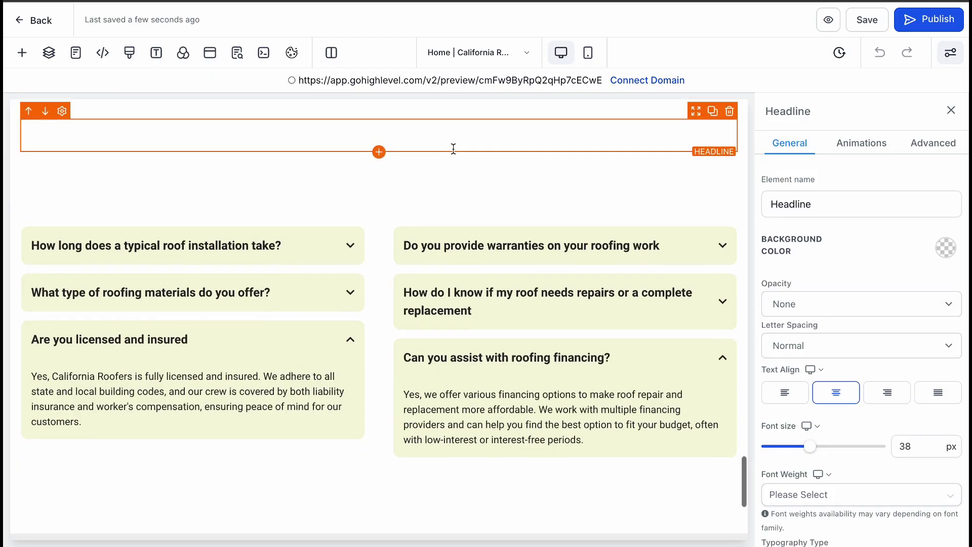
{"action": "scroll", "coordinate": [453, 149], "scroll_direction": "up", "scroll_amount": 15}
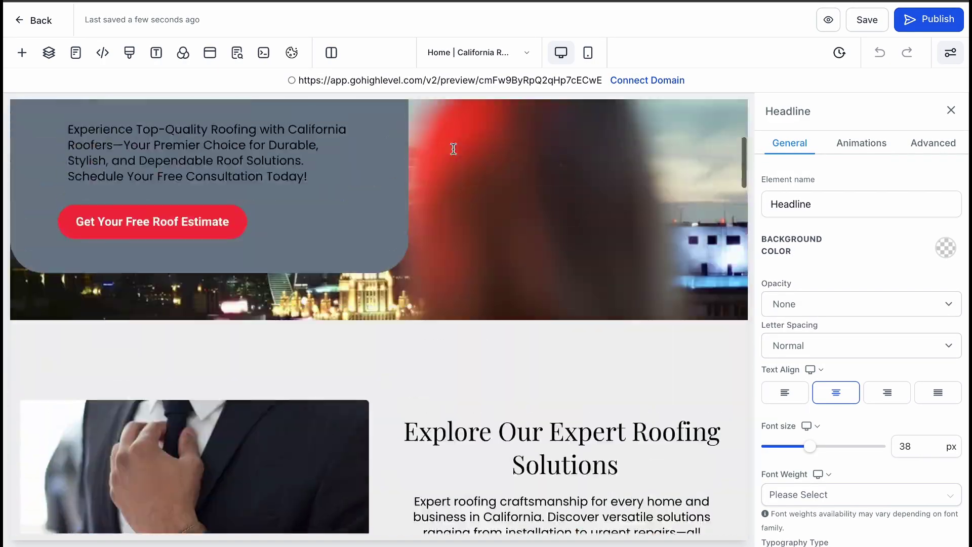
{"action": "scroll", "coordinate": [454, 148], "scroll_direction": "up", "scroll_amount": 6}
{"action": "left_click", "coordinate": [214, 471]}
{"action": "scroll", "coordinate": [310, 330], "scroll_direction": "down", "scroll_amount": 7}
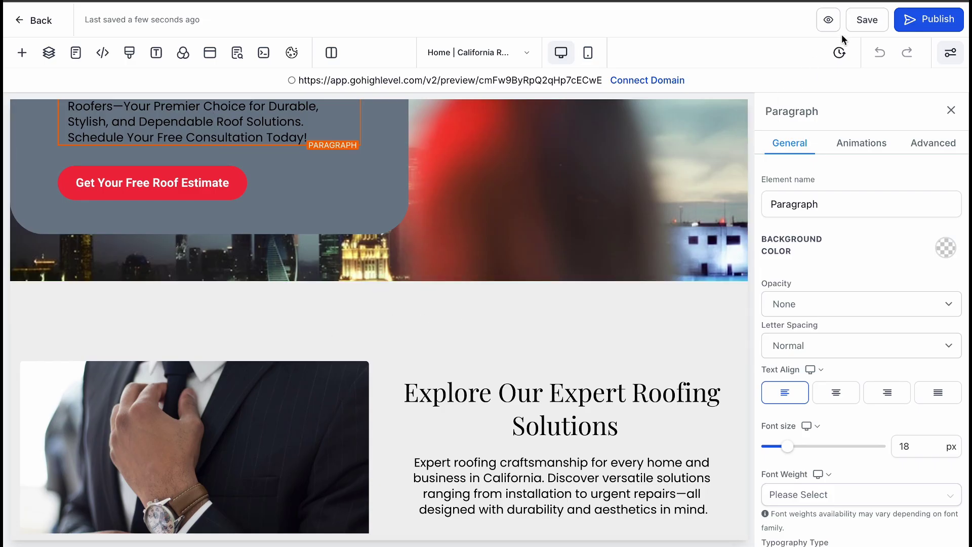
Save the page with updated SEO meta, then review its layout in Mobile Mode.
{"action": "left_click", "coordinate": [856, 26]}
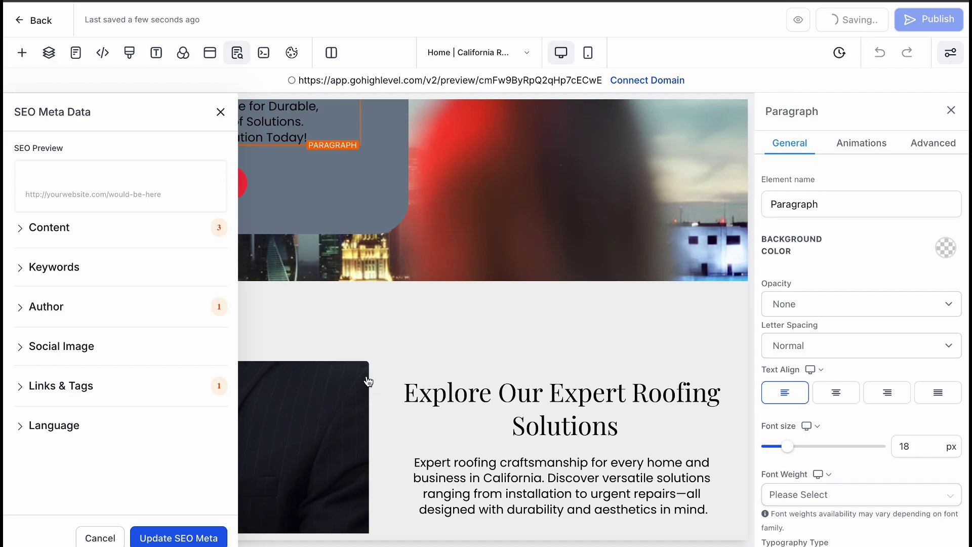
{"action": "left_click", "coordinate": [184, 540]}
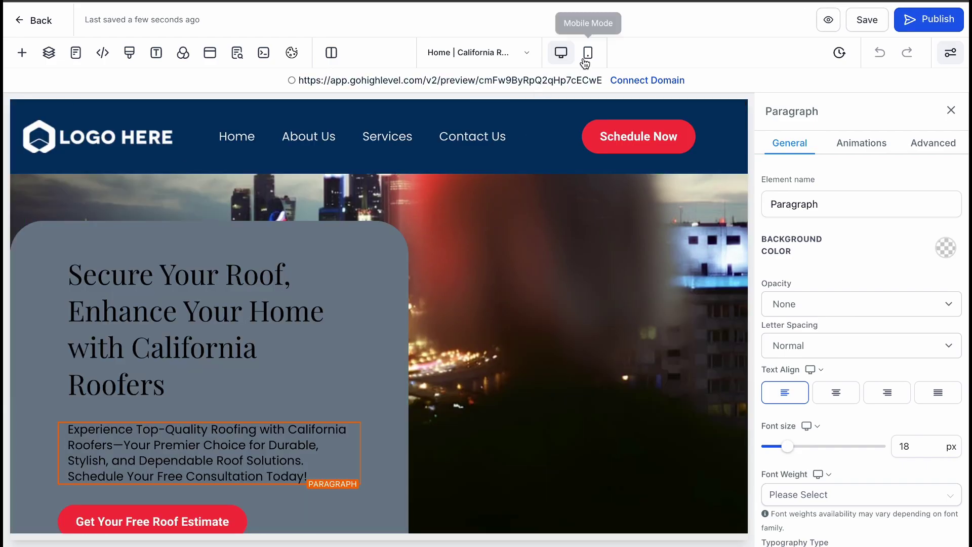
{"action": "left_click", "coordinate": [588, 53]}
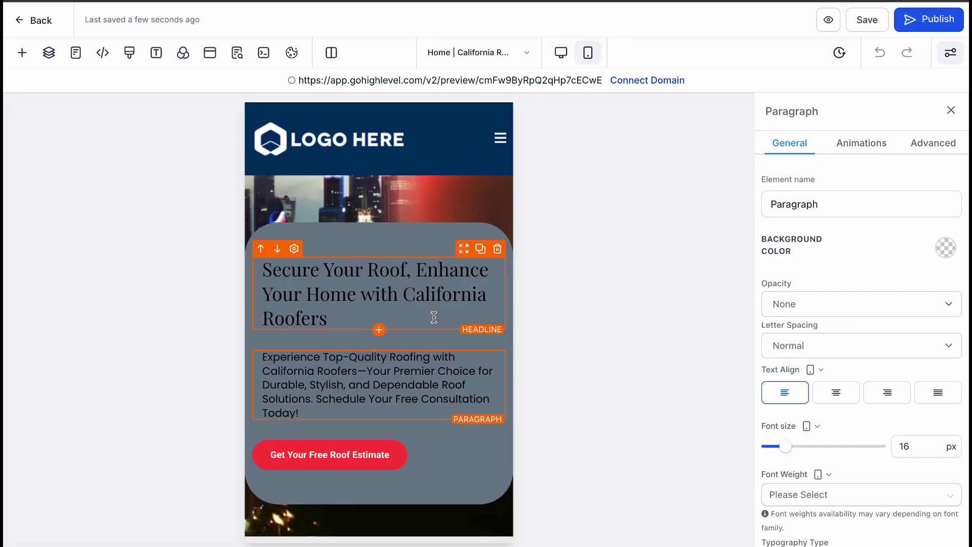
{"action": "scroll", "coordinate": [434, 317], "scroll_direction": "down", "scroll_amount": 4}
{"action": "scroll", "coordinate": [434, 317], "scroll_direction": "up", "scroll_amount": 4}
{"action": "scroll", "coordinate": [468, 257], "scroll_direction": "down", "scroll_amount": 10}
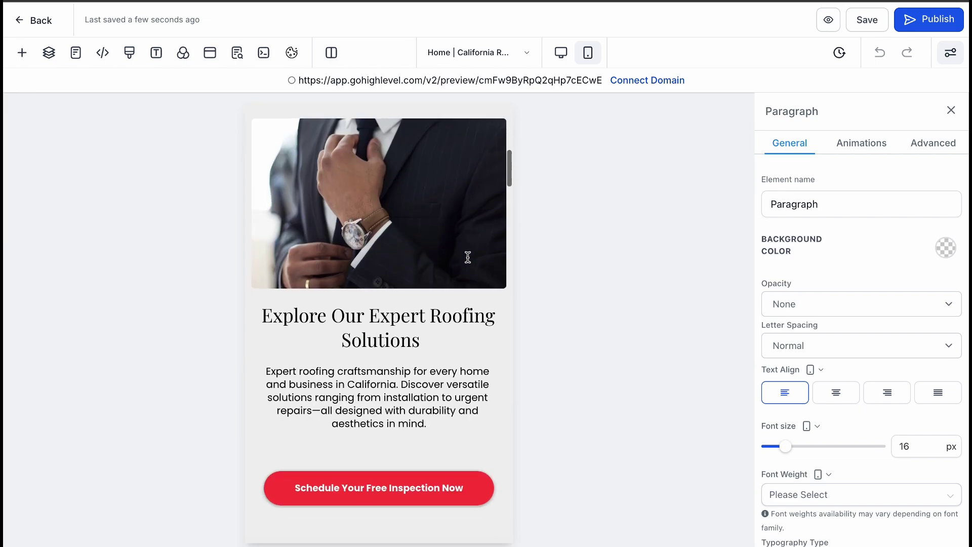
{"action": "scroll", "coordinate": [468, 258], "scroll_direction": "down", "scroll_amount": 20}
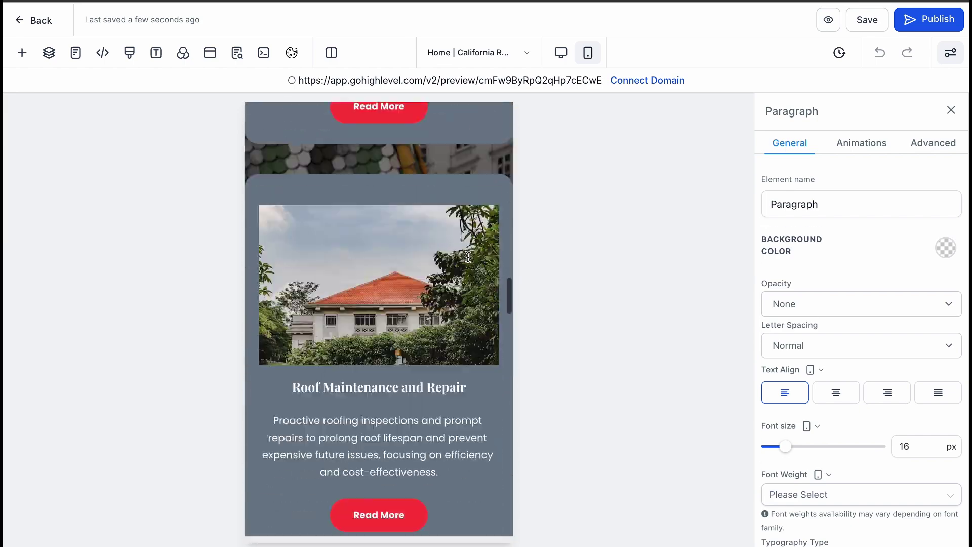
{"action": "scroll", "coordinate": [467, 257], "scroll_direction": "down", "scroll_amount": 15}
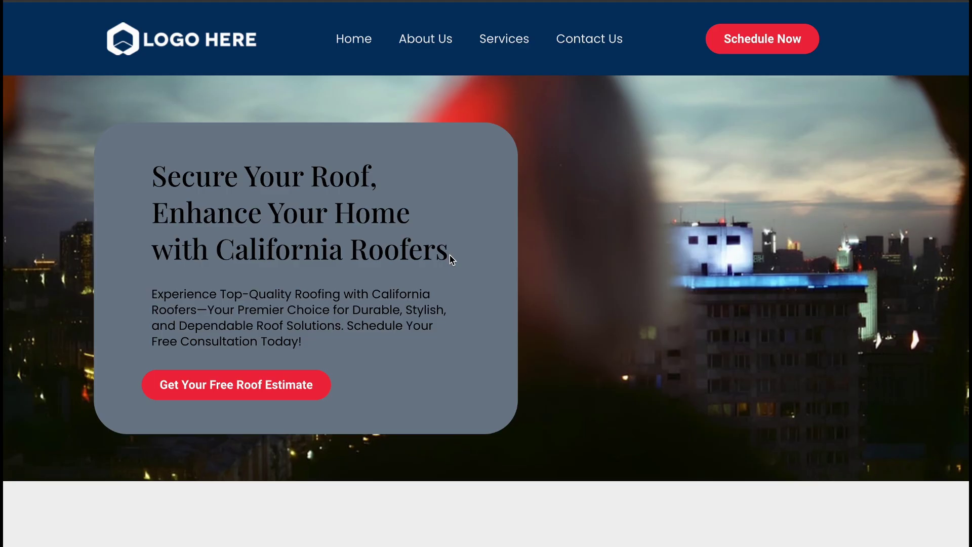
Scroll the live preview to the FAQs and highlight the white-on-white FAQs heading.
{"action": "scroll", "coordinate": [453, 259], "scroll_direction": "down", "scroll_amount": 9}
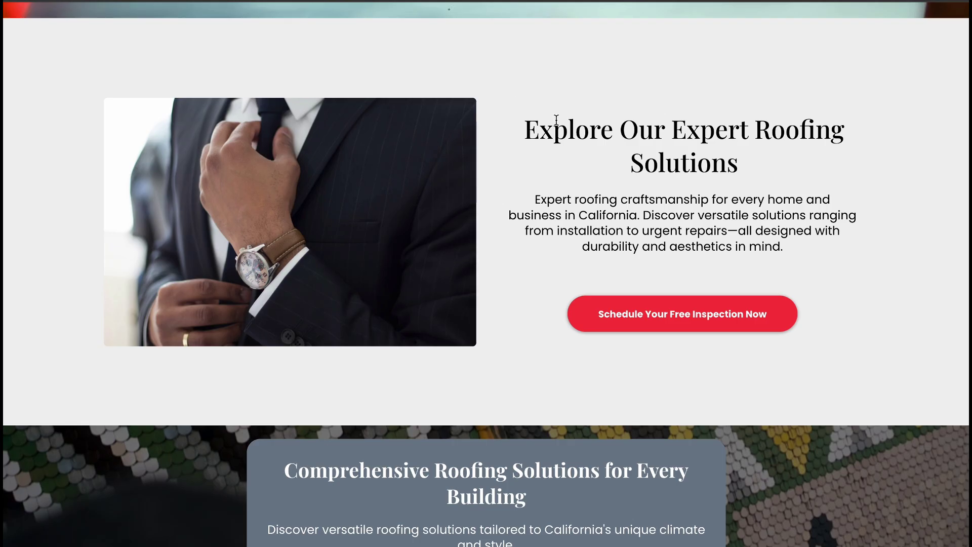
{"action": "scroll", "coordinate": [556, 120], "scroll_direction": "down", "scroll_amount": 8}
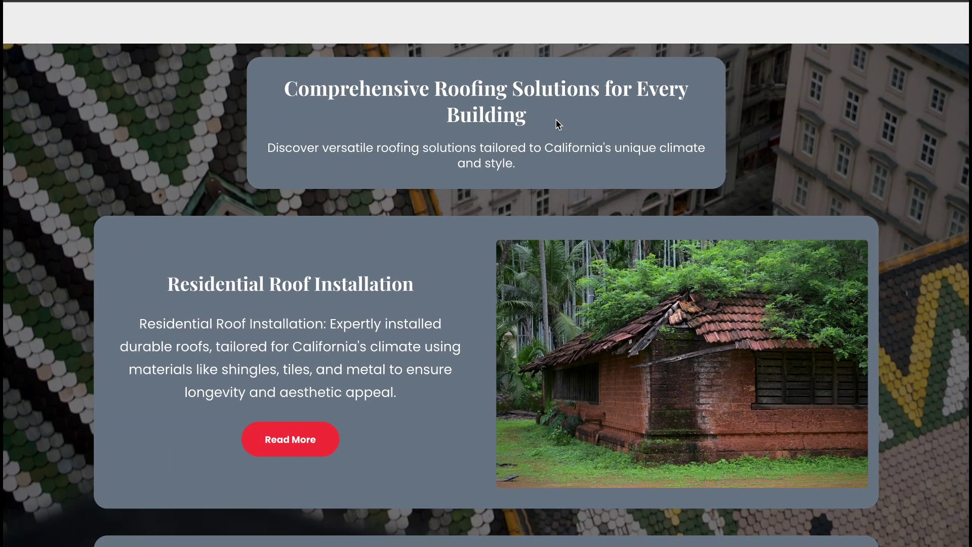
{"action": "scroll", "coordinate": [556, 123], "scroll_direction": "down", "scroll_amount": 20}
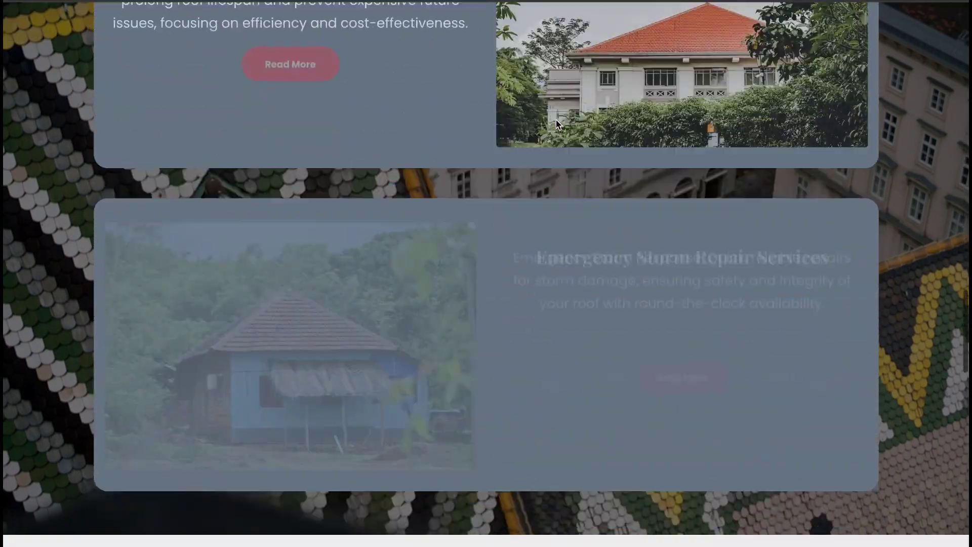
{"action": "scroll", "coordinate": [556, 119], "scroll_direction": "down", "scroll_amount": 9}
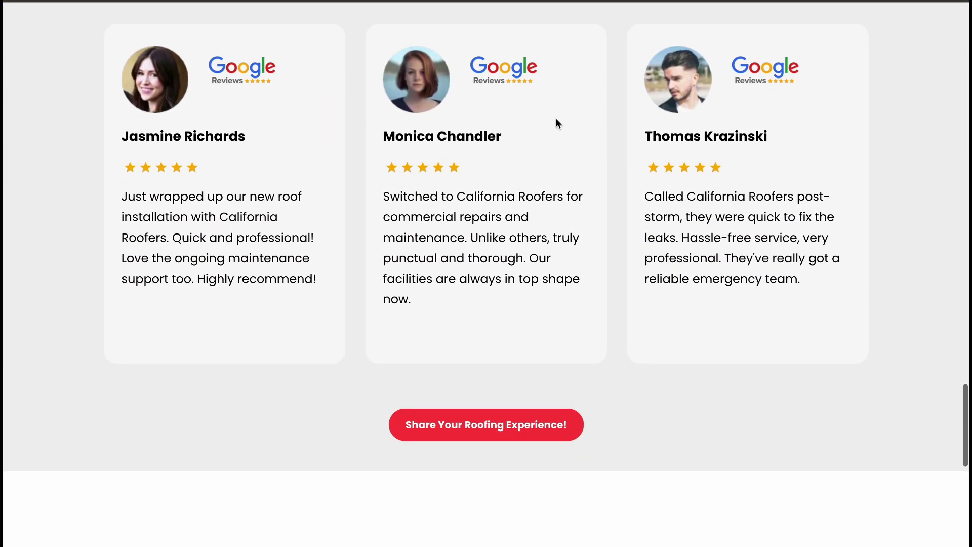
{"action": "scroll", "coordinate": [556, 120], "scroll_direction": "down", "scroll_amount": 4}
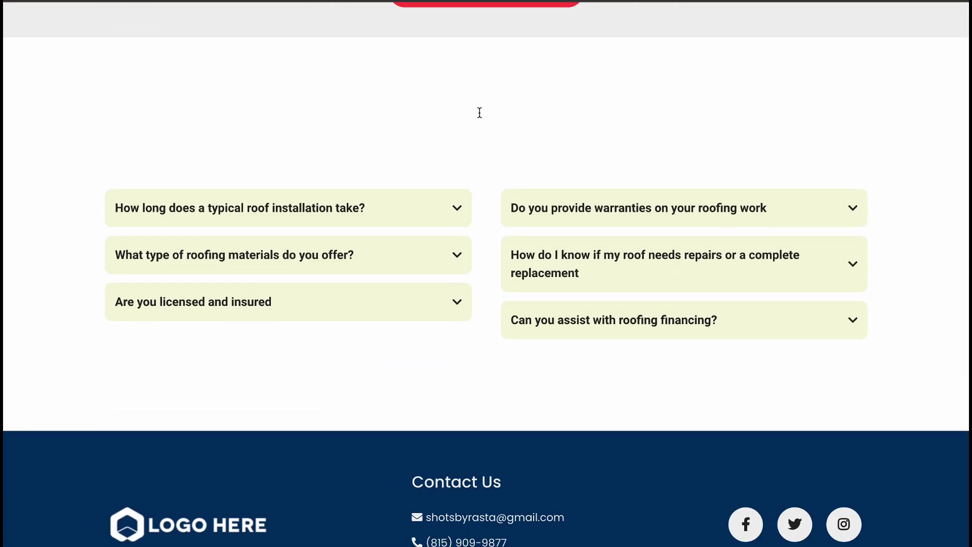
{"action": "double_click", "coordinate": [480, 111]}
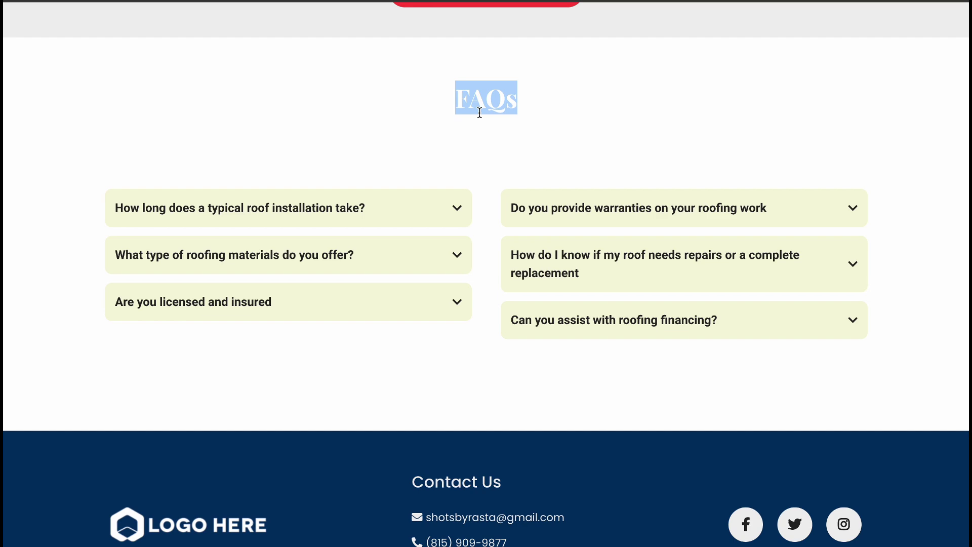